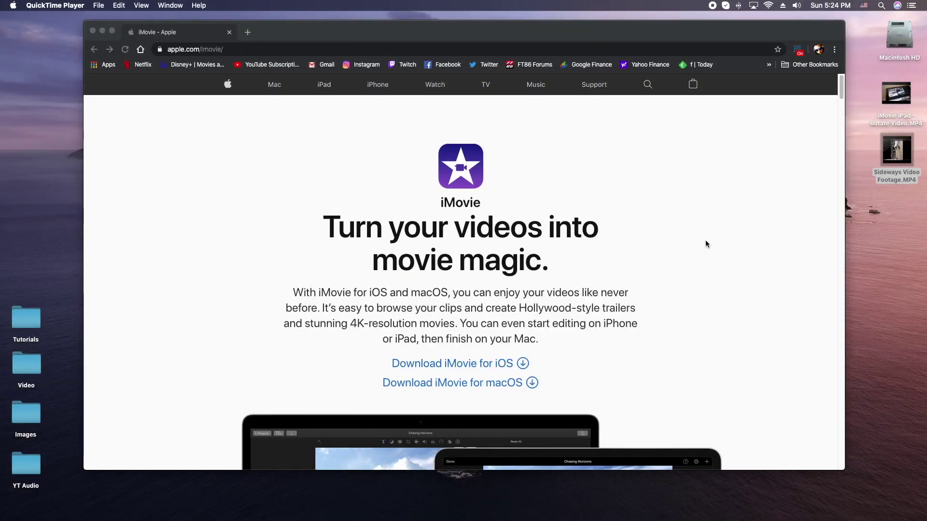
{"action": "scroll", "coordinate": [752, 236], "scroll_direction": "down", "scroll_amount": 3}
{"action": "scroll", "coordinate": [766, 242], "scroll_direction": "down", "scroll_amount": 2}
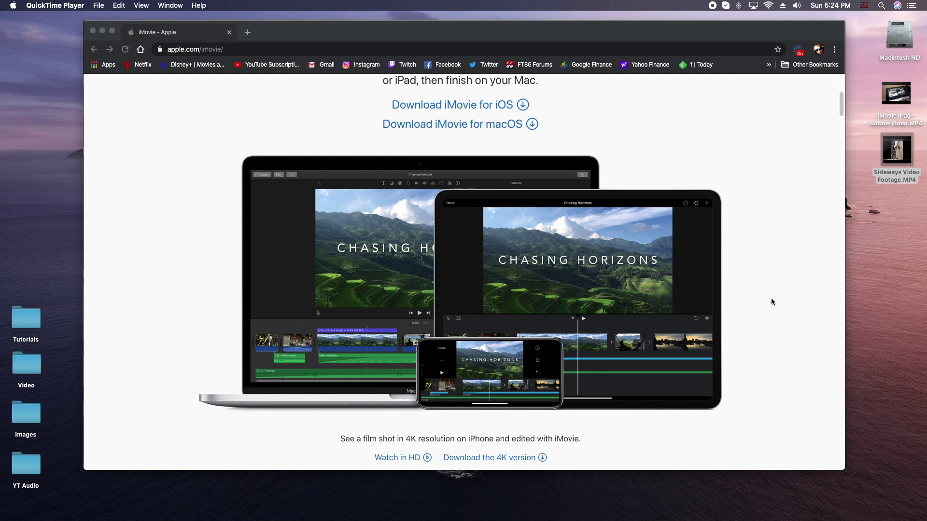